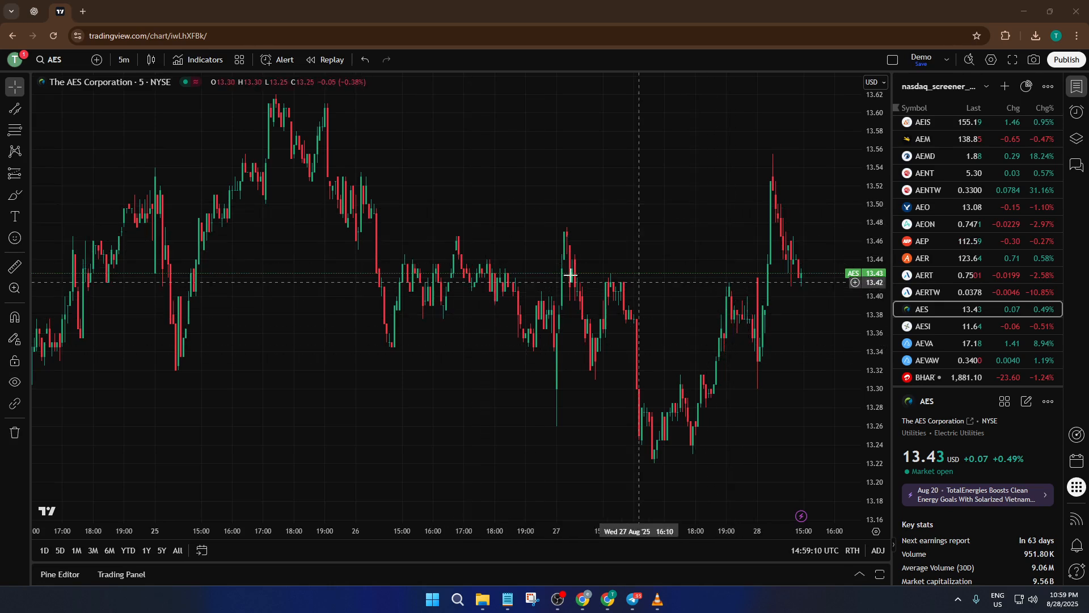
- Find the built-in Volume indicator by searching for "volume" and add it to the AES chart
{"action": "left_click", "coordinate": [201, 64]}
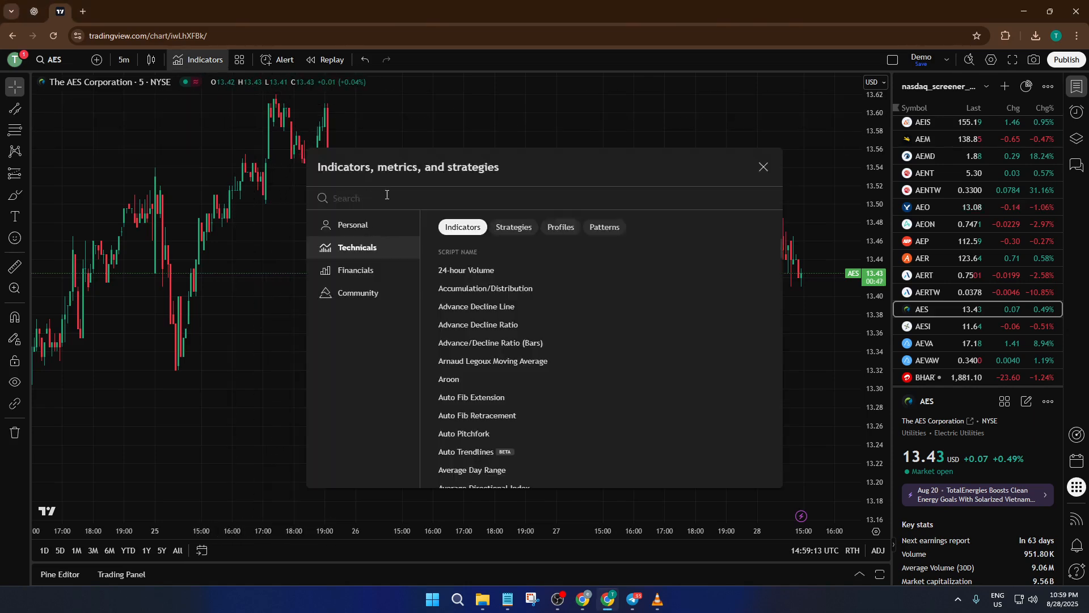
{"action": "type", "text": "vol"}
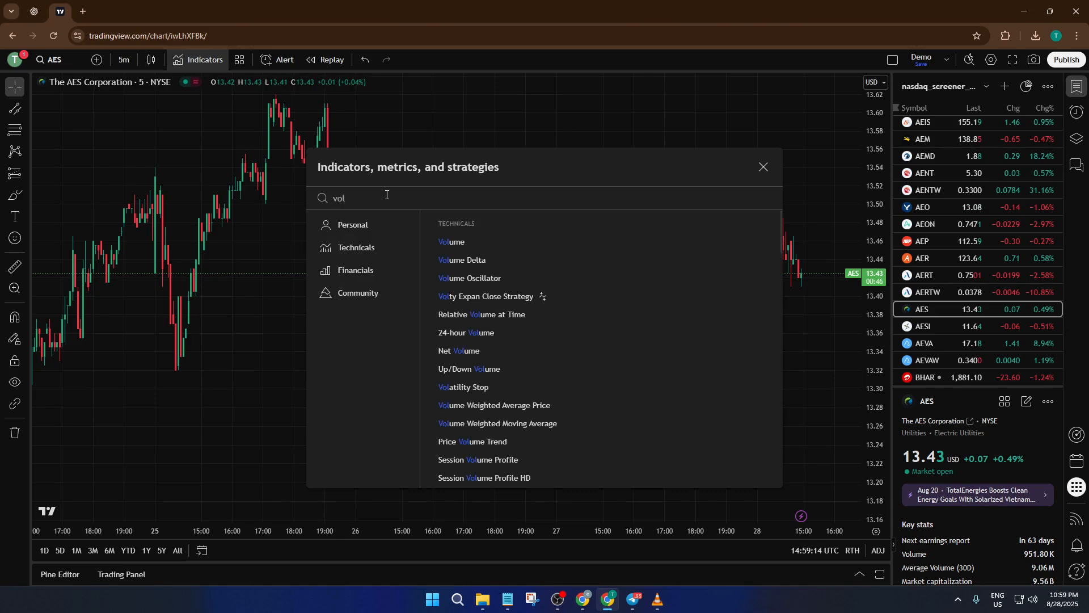
{"action": "type", "text": "ume"}
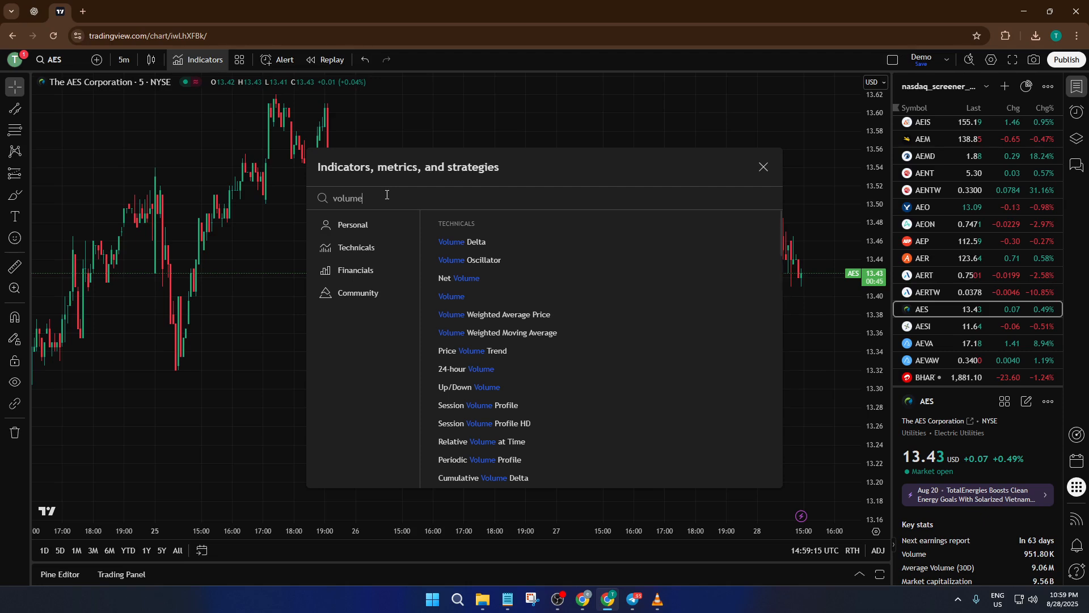
{"action": "left_click", "coordinate": [457, 300]}
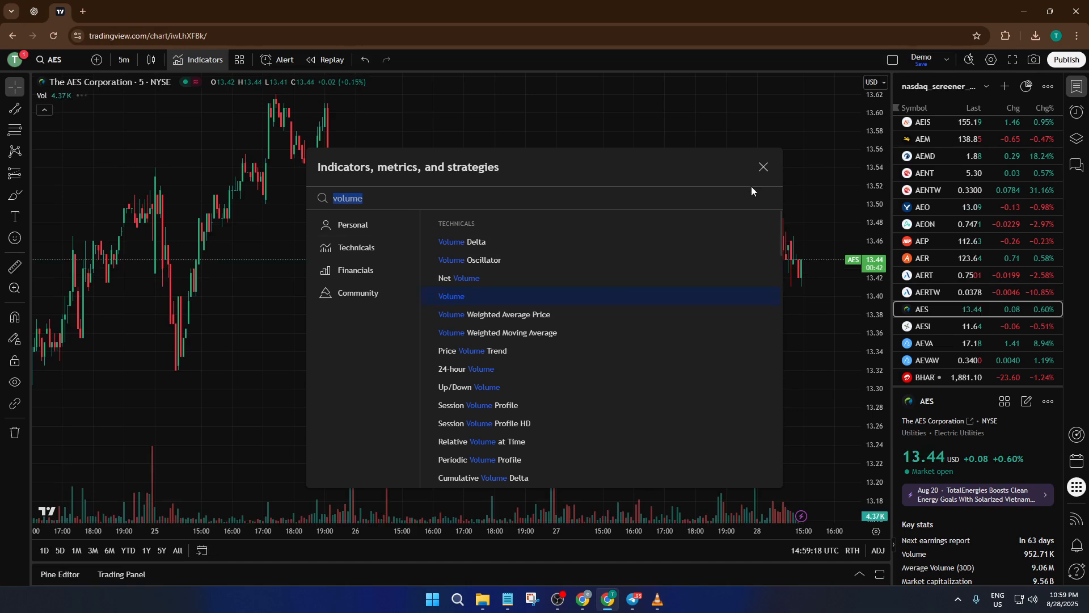
{"action": "left_click", "coordinate": [763, 167]}
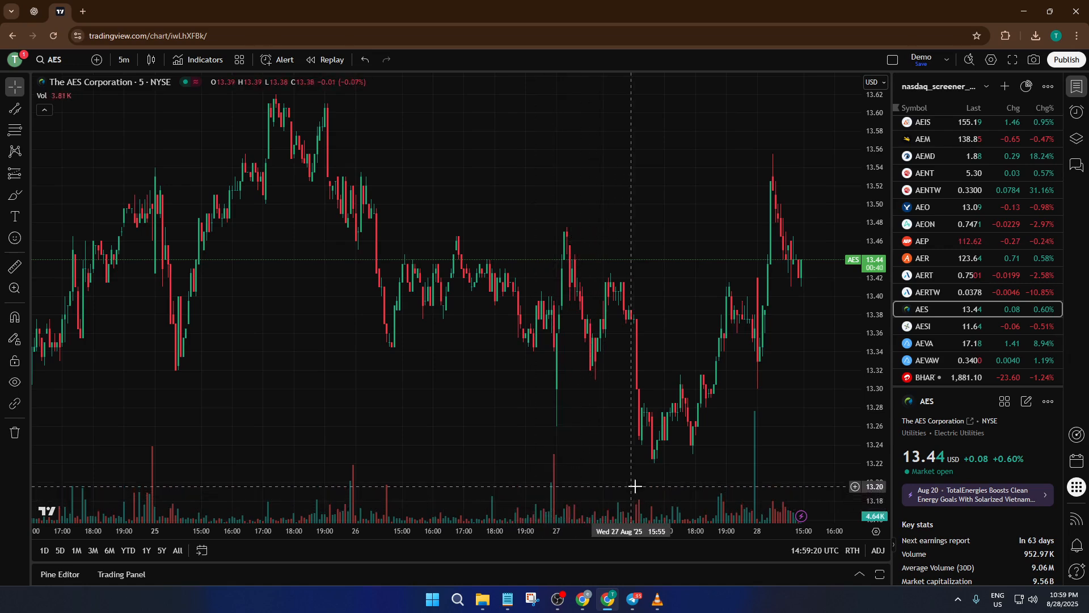
- Set the MA length of the Volume indicator to 50 and apply the change
{"action": "scroll", "coordinate": [716, 487], "scroll_direction": "down", "scroll_amount": 2}
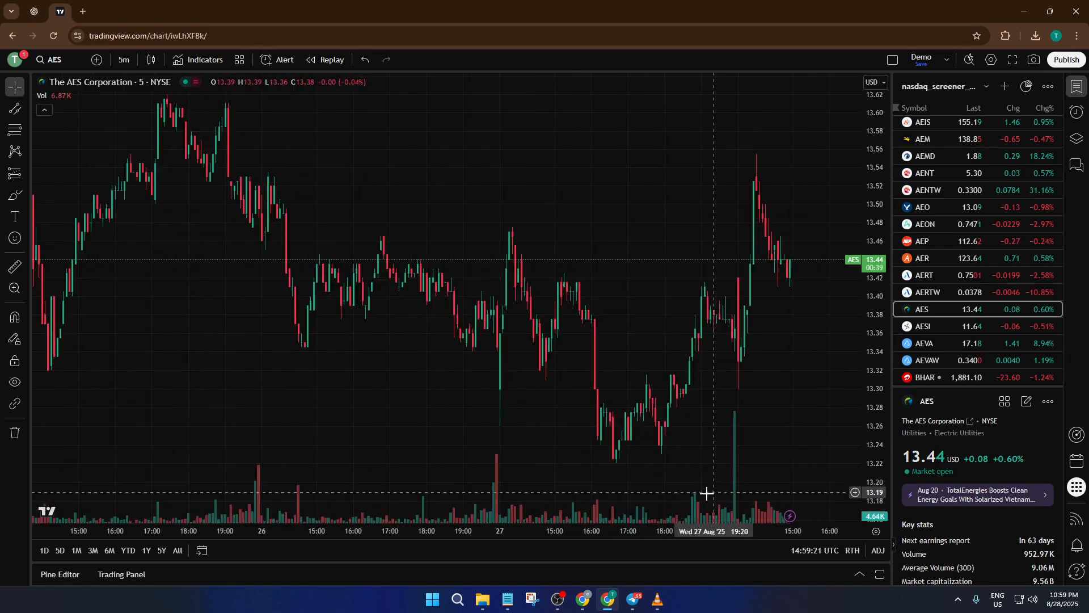
{"action": "scroll", "coordinate": [705, 498], "scroll_direction": "up", "scroll_amount": 3}
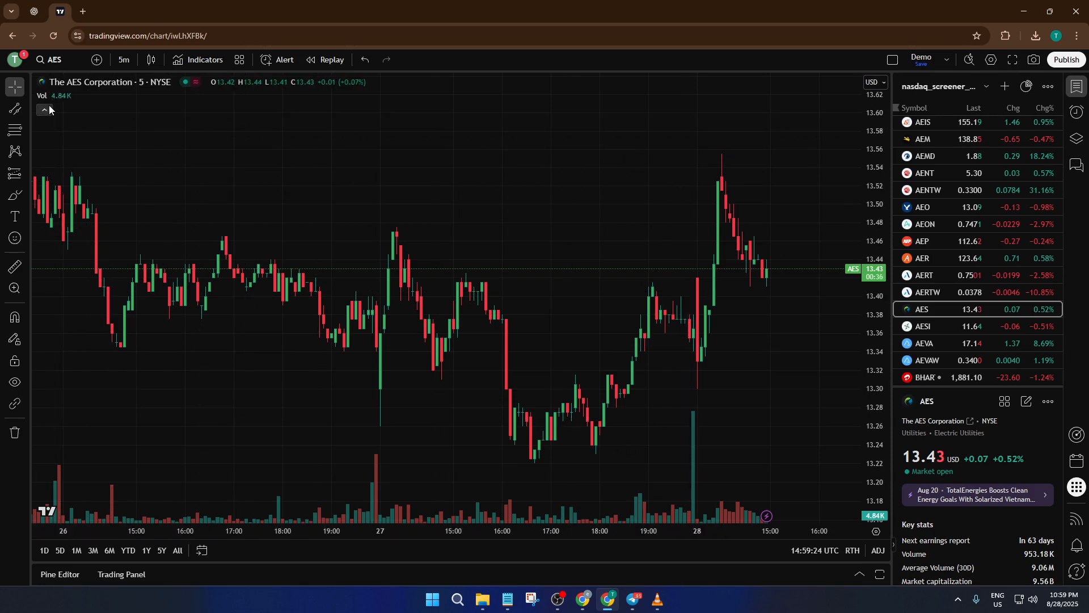
{"action": "mouse_move", "coordinate": [46, 96]}
{"action": "left_click", "coordinate": [74, 96]}
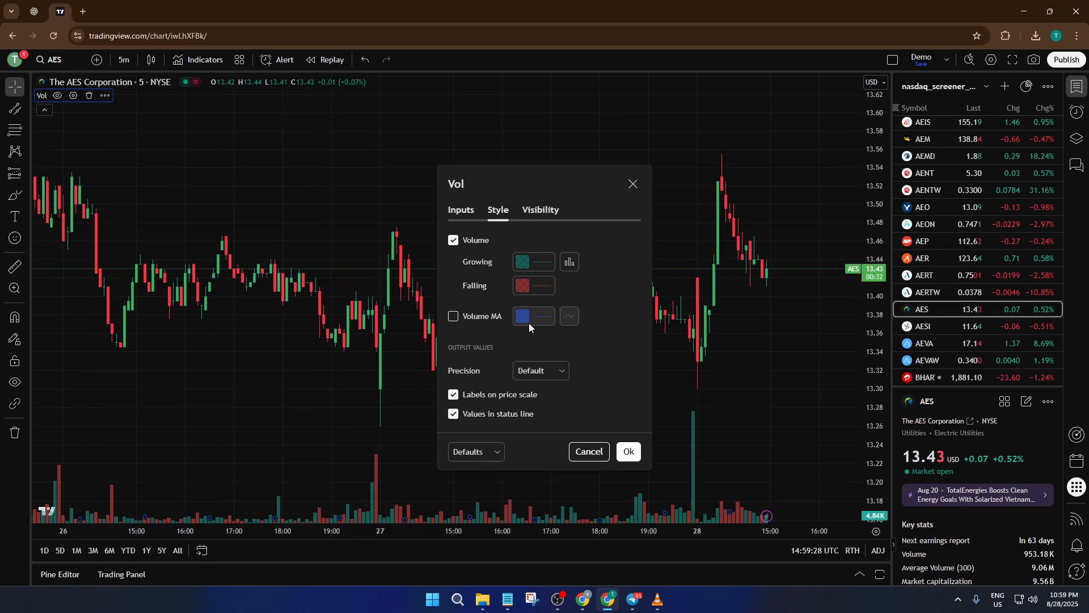
{"action": "left_click", "coordinate": [459, 216]}
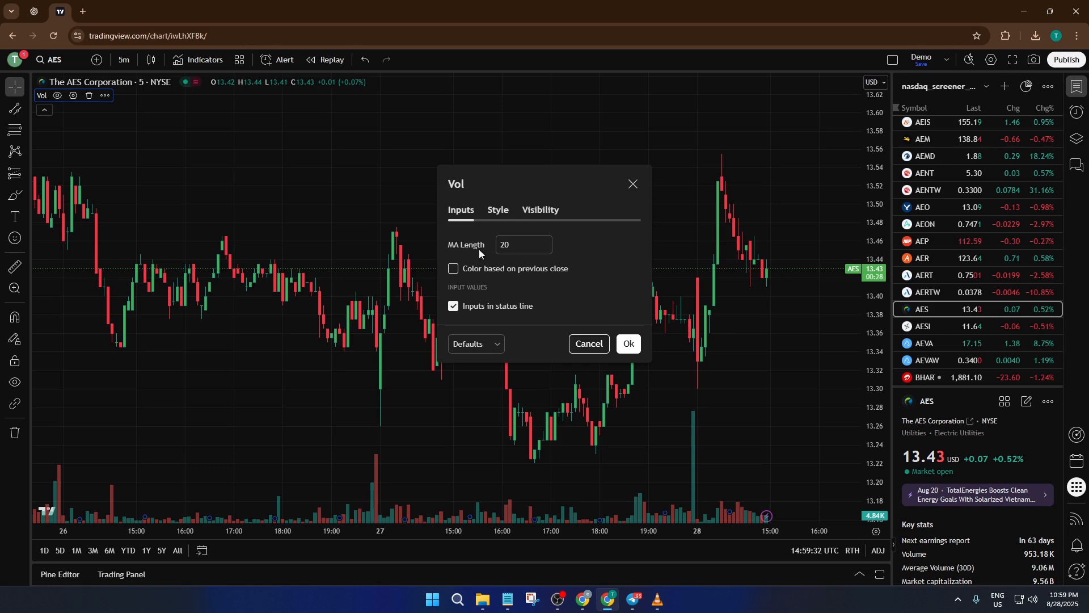
{"action": "left_click", "coordinate": [536, 248]}
{"action": "double_click", "coordinate": [502, 248]}
{"action": "type", "text": "50"}
{"action": "left_click", "coordinate": [629, 344]}
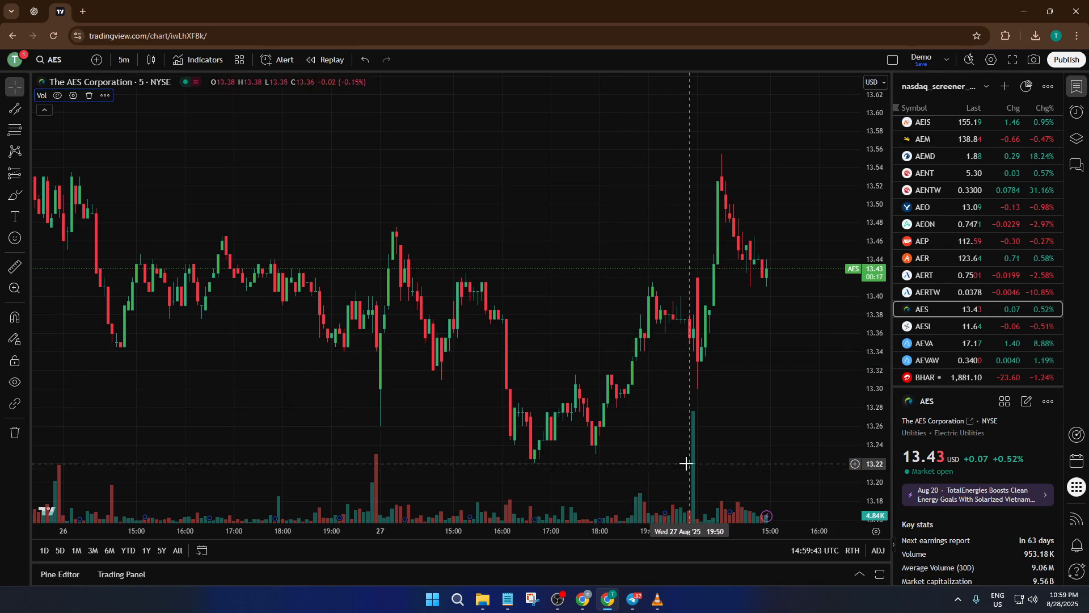
- Enable the Volume MA plot in the Volume indicator's style settings and colour it medium purple at 36% opacity
{"action": "left_click", "coordinate": [73, 96]}
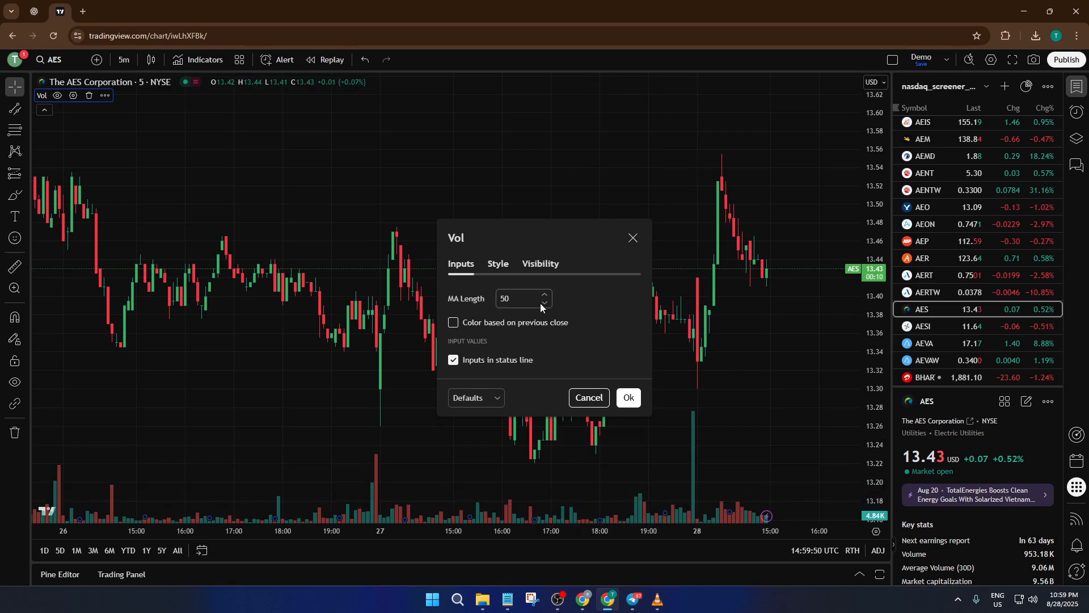
{"action": "left_click", "coordinate": [499, 265]}
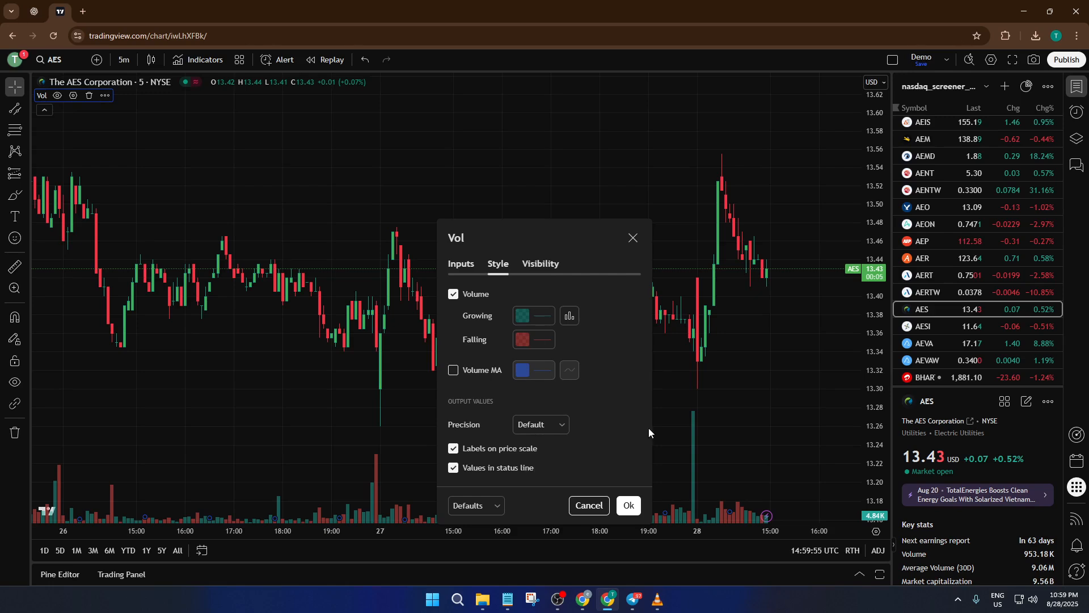
{"action": "left_click", "coordinate": [456, 371]}
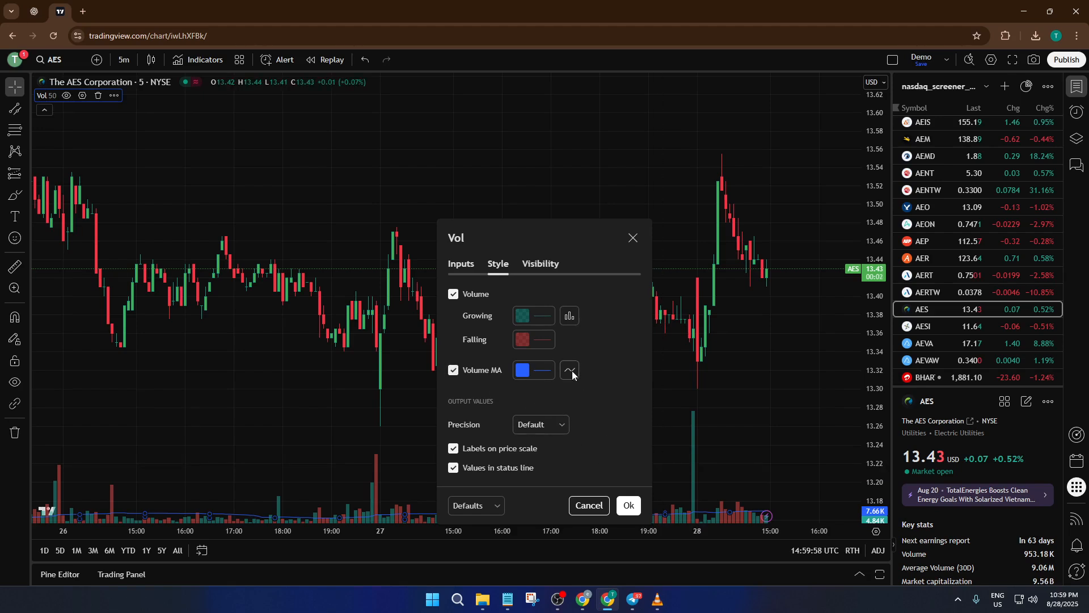
{"action": "left_click", "coordinate": [522, 371]}
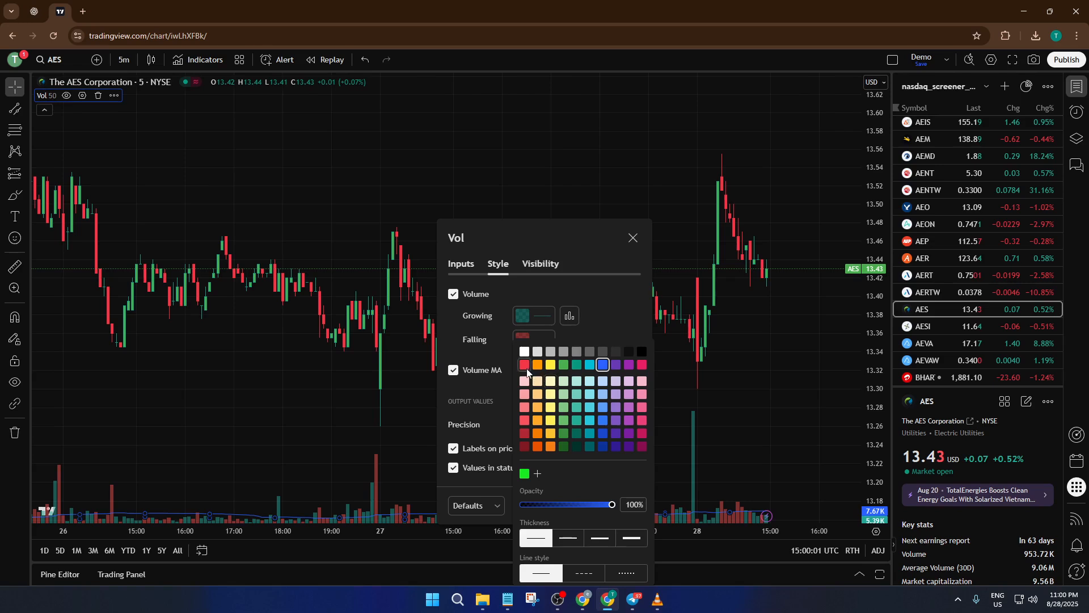
{"action": "left_click", "coordinate": [526, 368]}
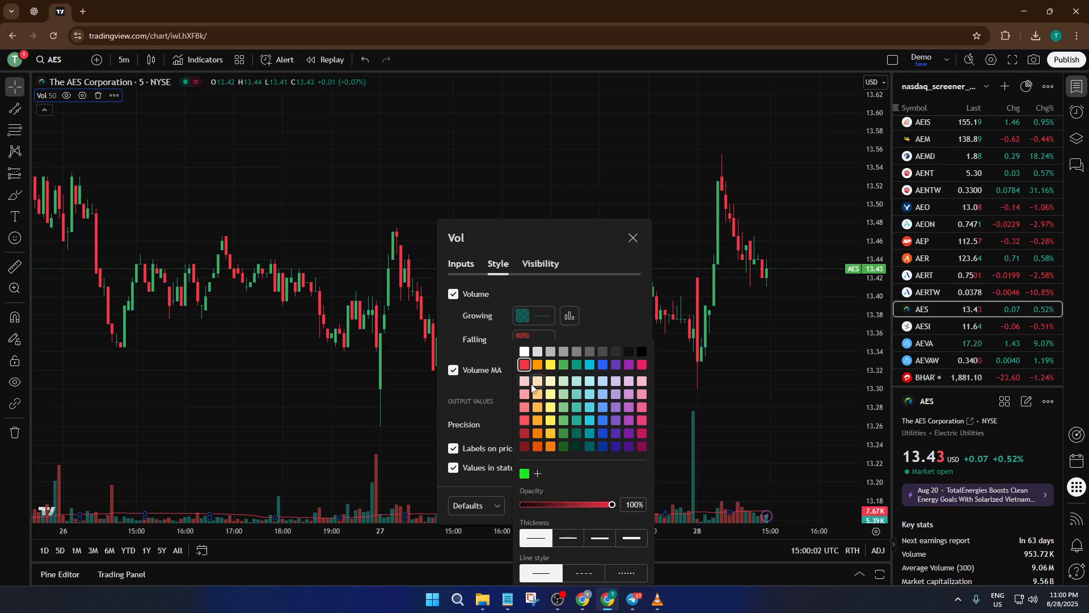
{"action": "left_click", "coordinate": [536, 394]}
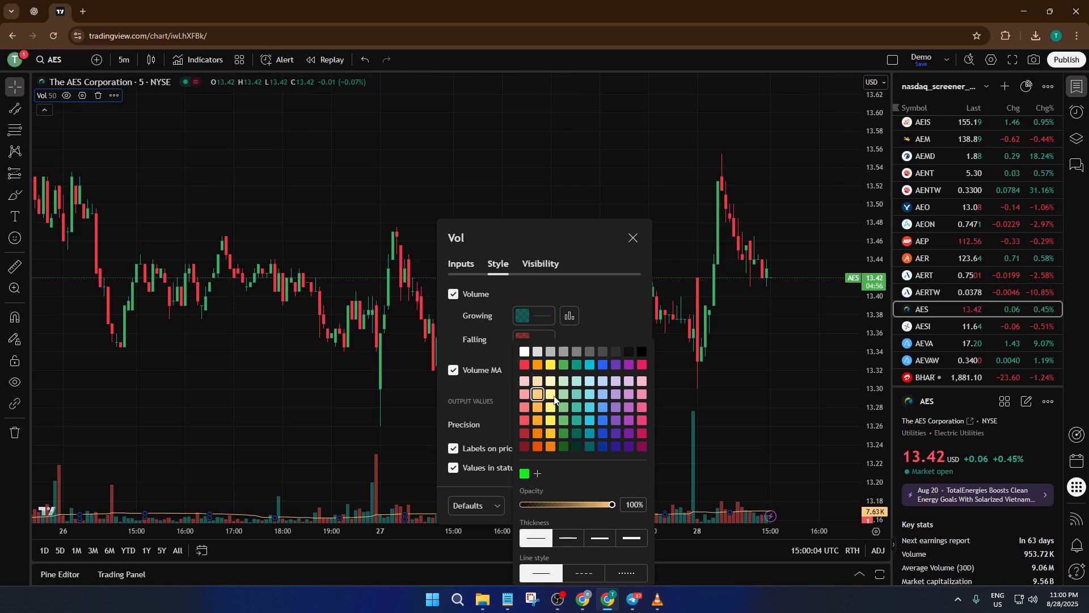
{"action": "left_click", "coordinate": [614, 406]}
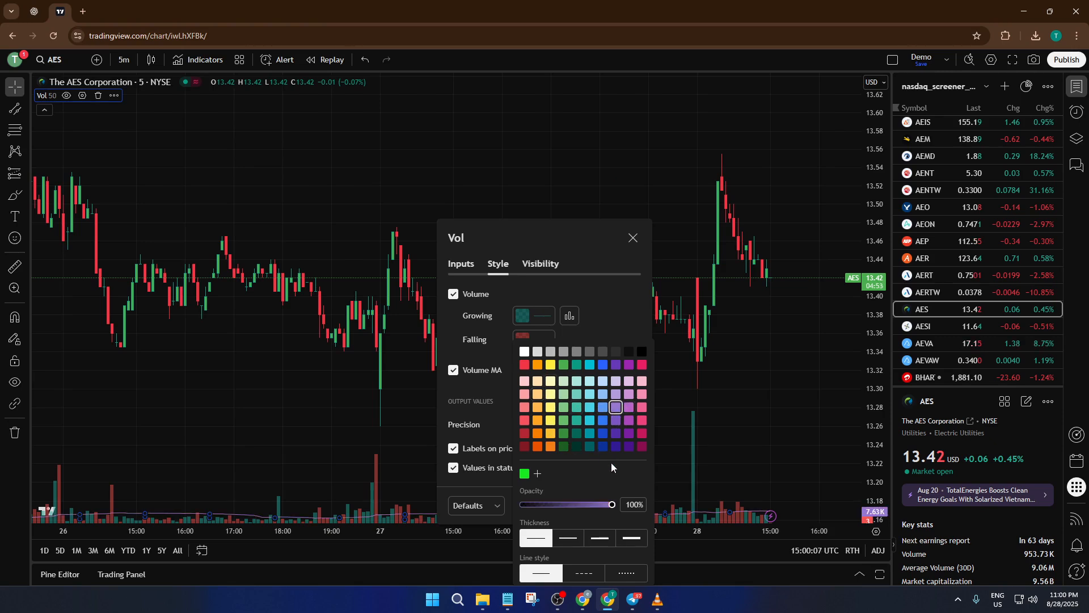
{"action": "left_click_drag", "start_coordinate": [615, 507], "coordinate": [556, 509]}
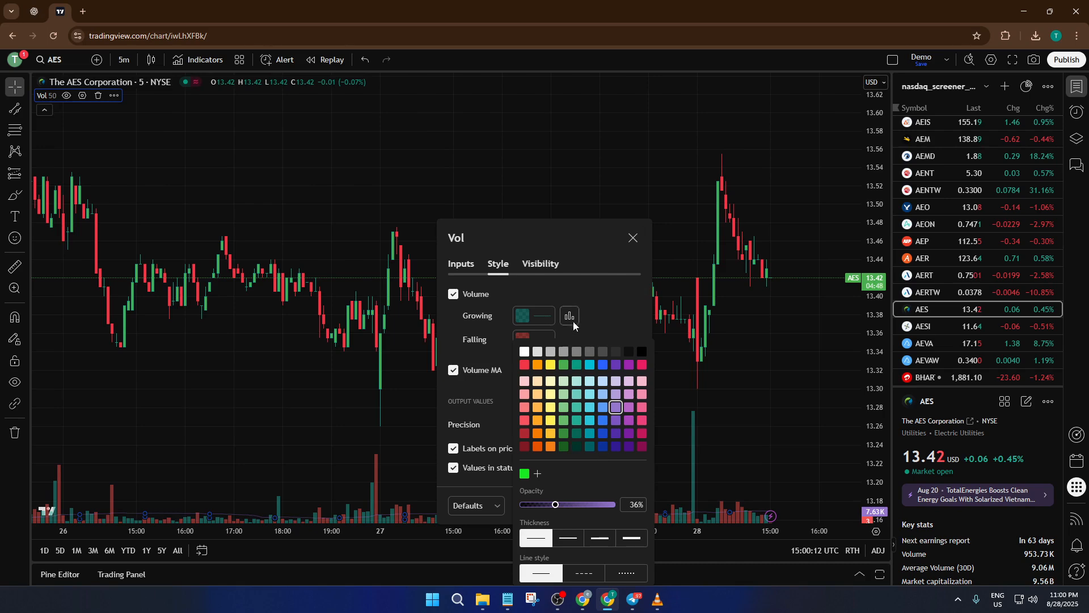
{"action": "left_click", "coordinate": [597, 314]}
- Change the Volume MA plot type to Area and apply the indicator settings
{"action": "left_click", "coordinate": [569, 369]}
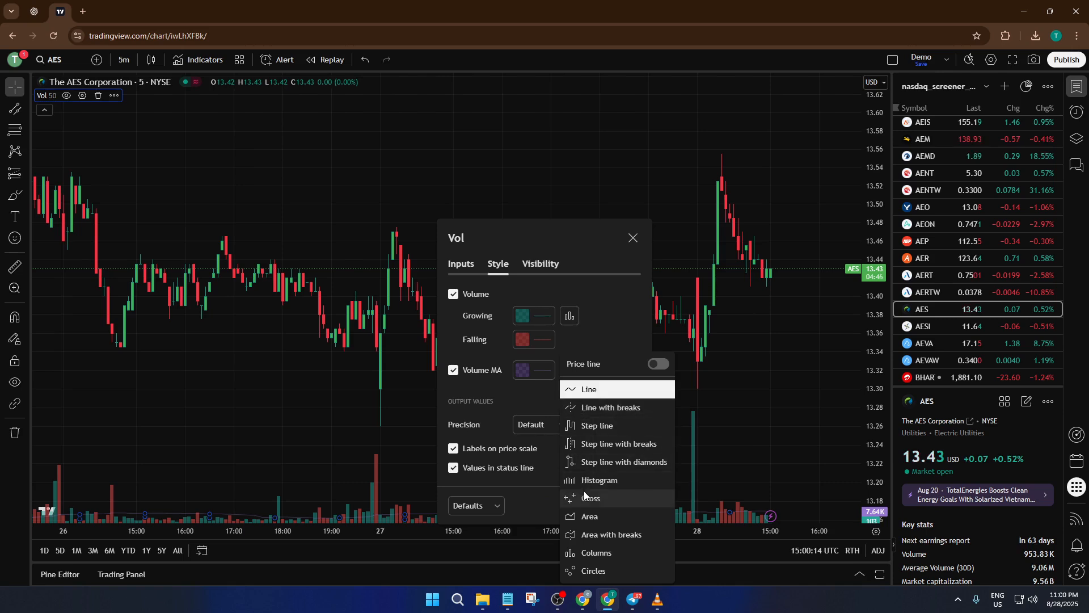
{"action": "left_click", "coordinate": [603, 518]}
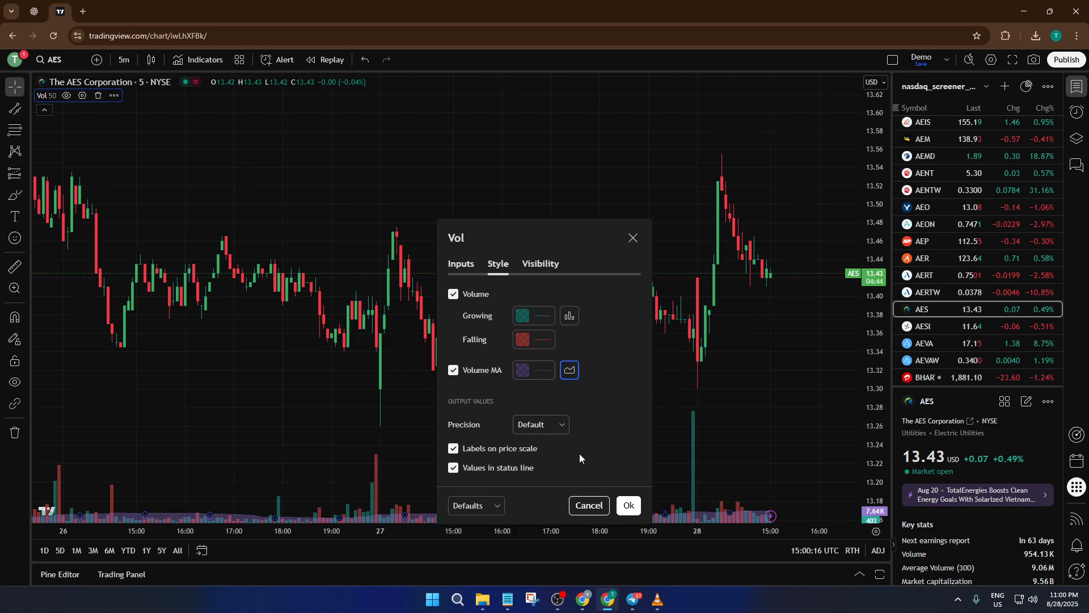
{"action": "left_click", "coordinate": [628, 507]}
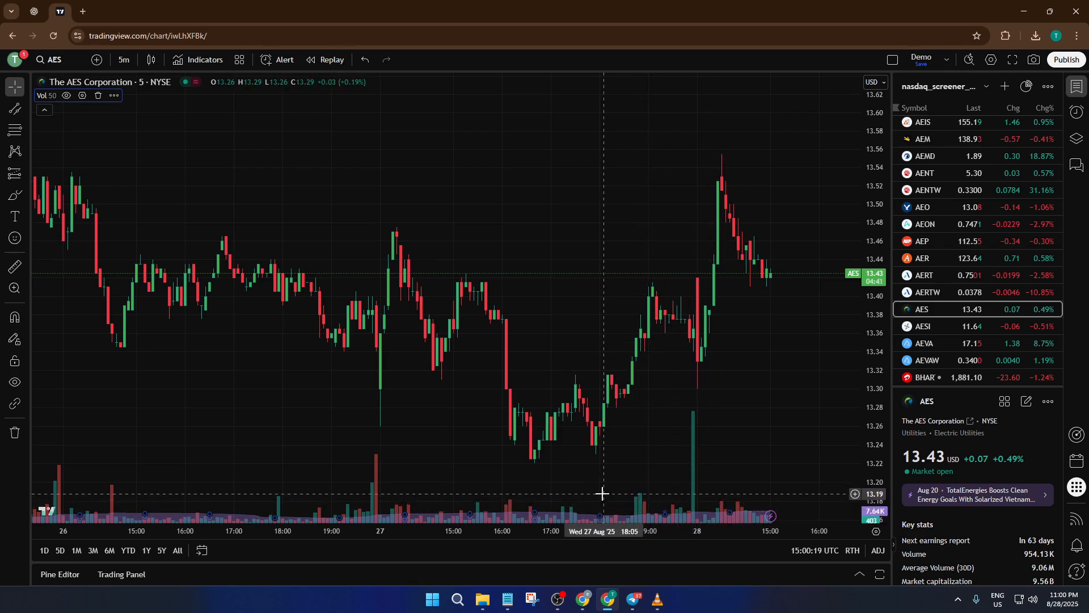
- Examine the volume bars against the shaded volume moving average across the AES sessions from 26 to 28 August
{"action": "scroll", "coordinate": [598, 495], "scroll_direction": "up", "scroll_amount": 3}
{"action": "scroll", "coordinate": [593, 495], "scroll_direction": "up", "scroll_amount": 2}
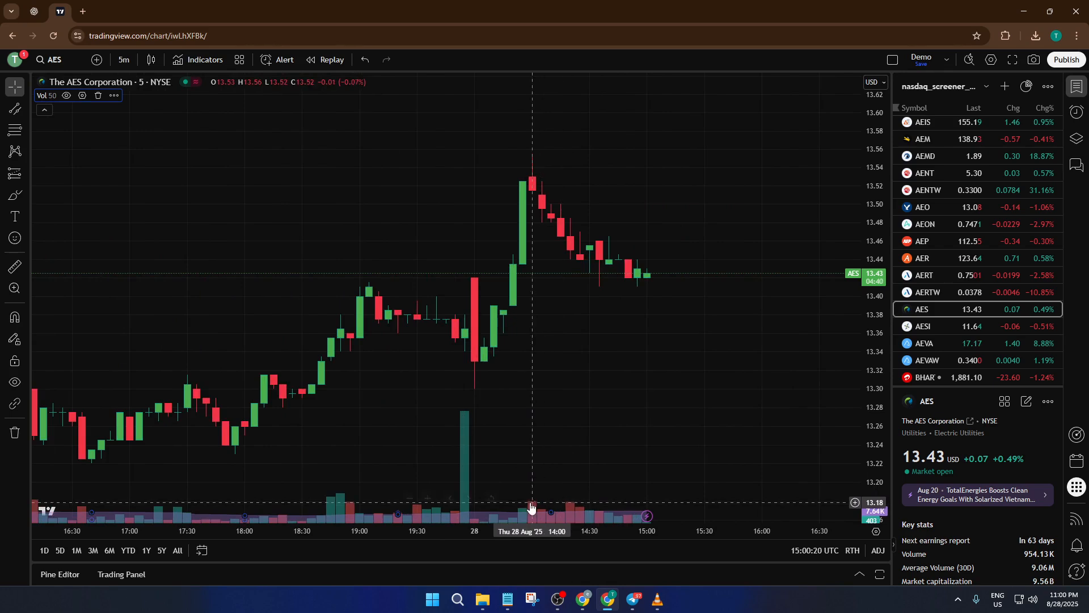
{"action": "left_click_drag", "start_coordinate": [571, 431], "coordinate": [691, 349]}
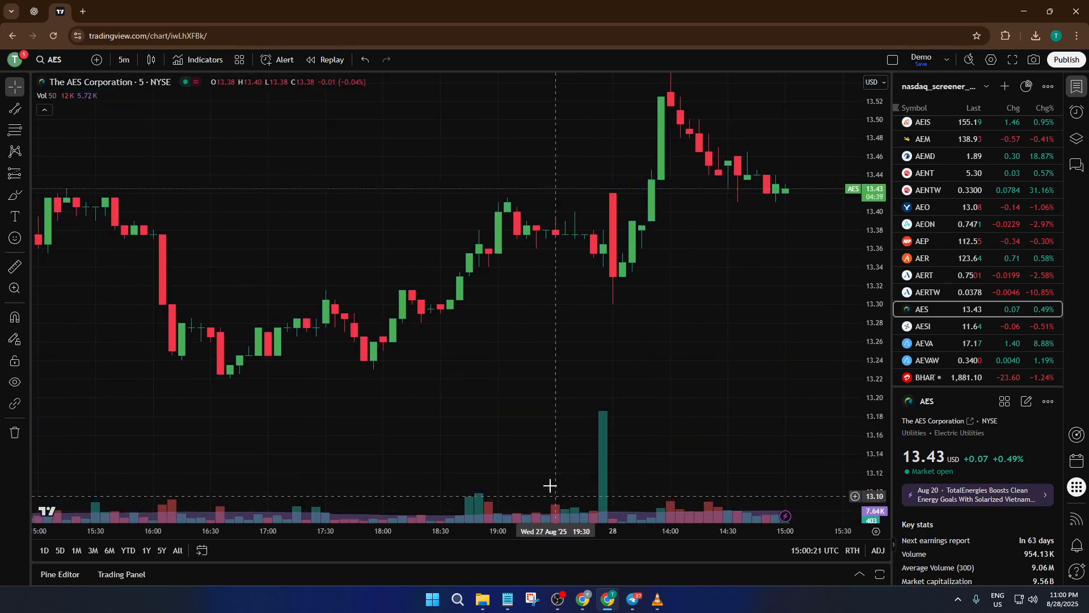
{"action": "left_click_drag", "start_coordinate": [569, 432], "coordinate": [626, 443]}
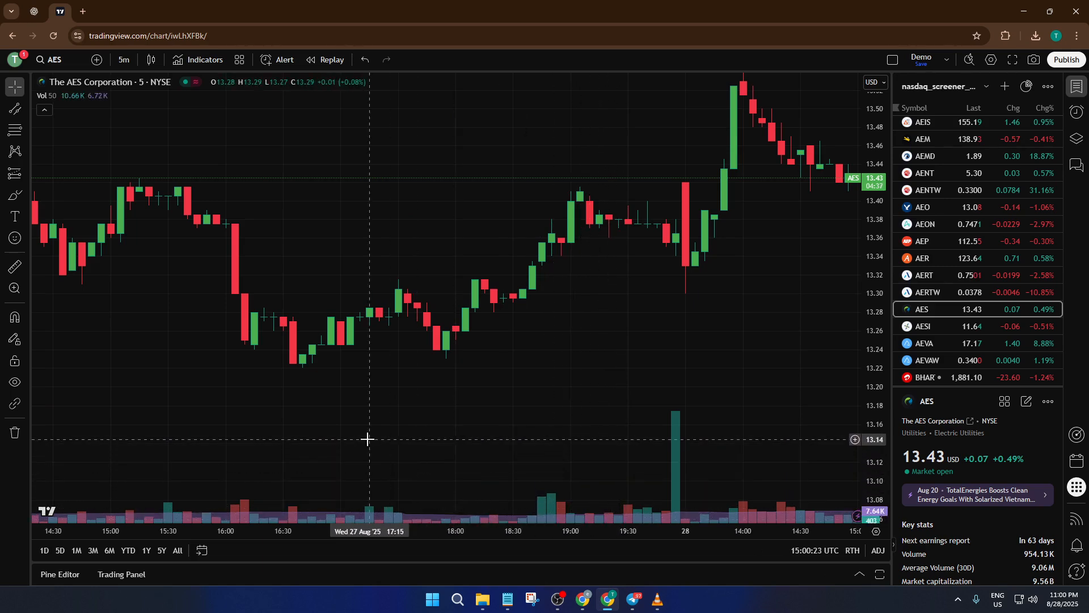
{"action": "left_click_drag", "start_coordinate": [367, 440], "coordinate": [632, 430]}
{"action": "left_click_drag", "start_coordinate": [253, 444], "coordinate": [555, 443]}
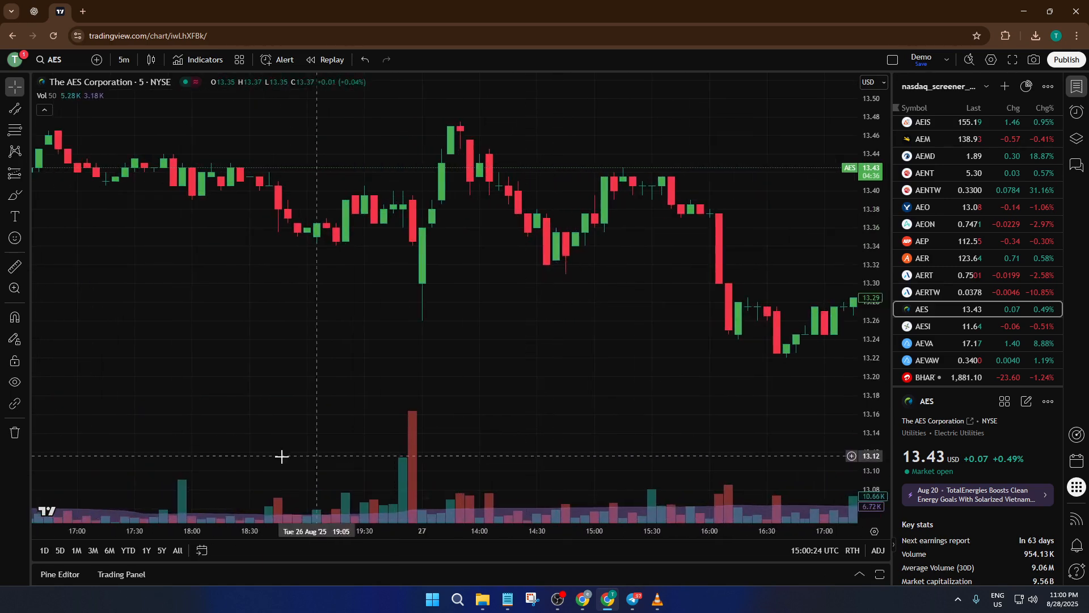
{"action": "left_click_drag", "start_coordinate": [282, 457], "coordinate": [538, 457]}
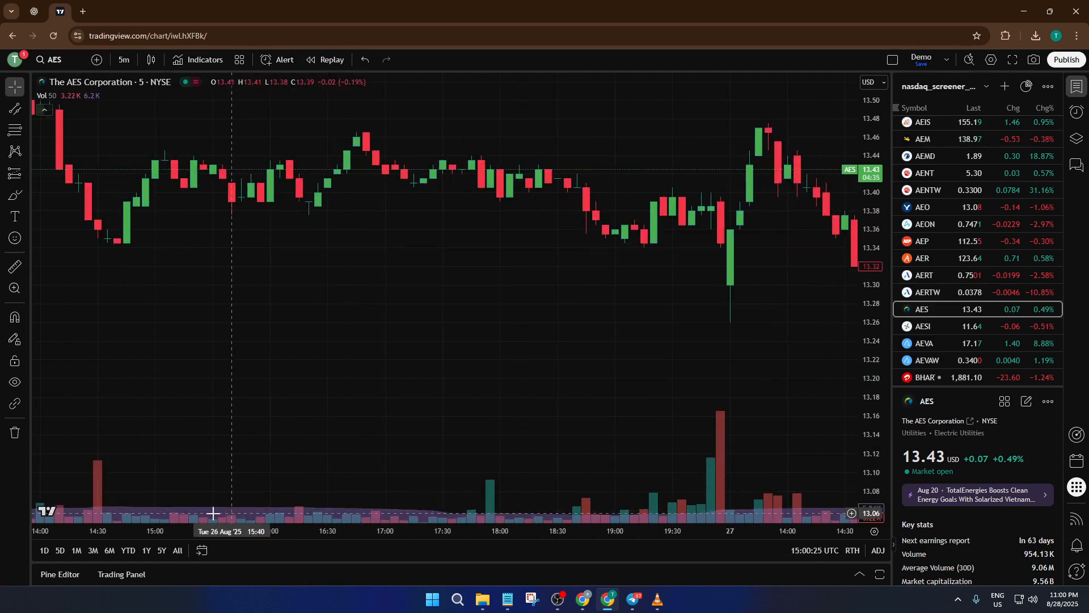
{"action": "left_click_drag", "start_coordinate": [262, 437], "coordinate": [632, 428]}
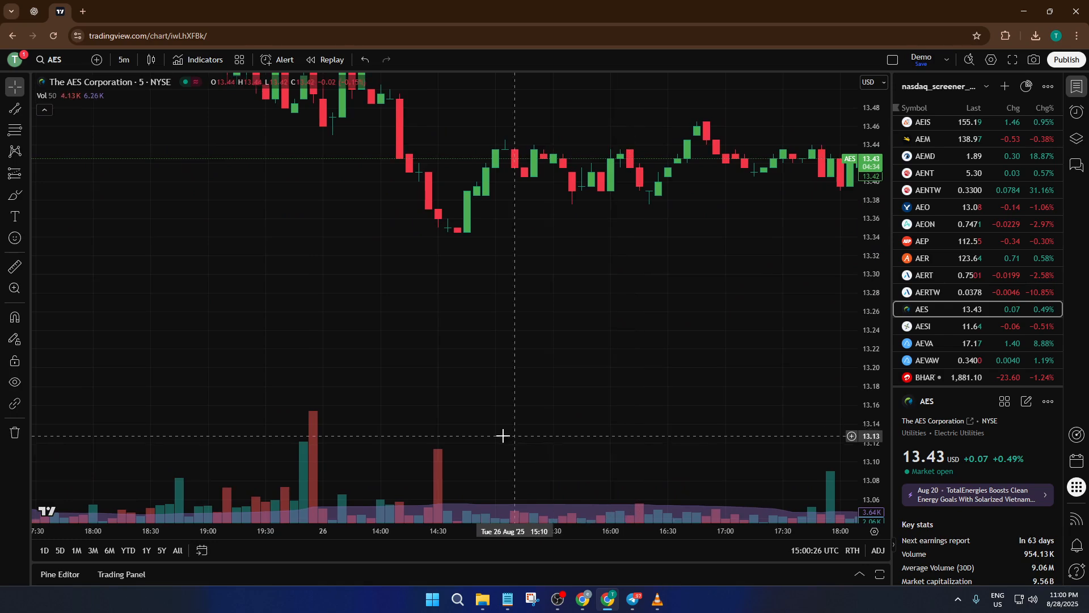
{"action": "left_click_drag", "start_coordinate": [562, 431], "coordinate": [250, 446]}
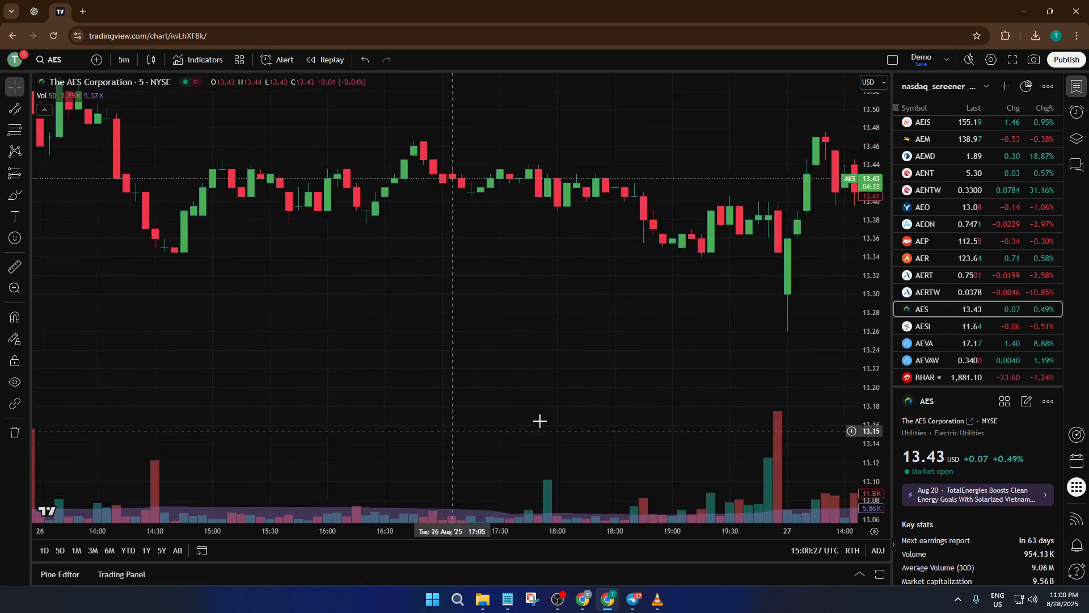
{"action": "left_click_drag", "start_coordinate": [635, 417], "coordinate": [289, 412]}
{"action": "left_click_drag", "start_coordinate": [625, 394], "coordinate": [341, 414]}
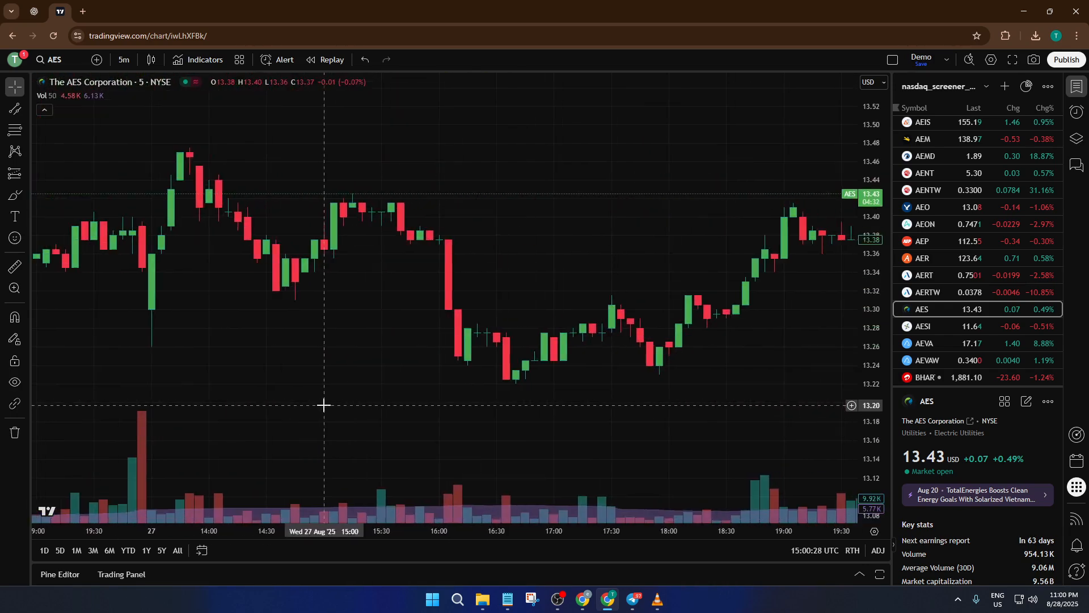
{"action": "left_click_drag", "start_coordinate": [651, 413], "coordinate": [332, 419]}
{"action": "left_click_drag", "start_coordinate": [656, 396], "coordinate": [503, 406]}
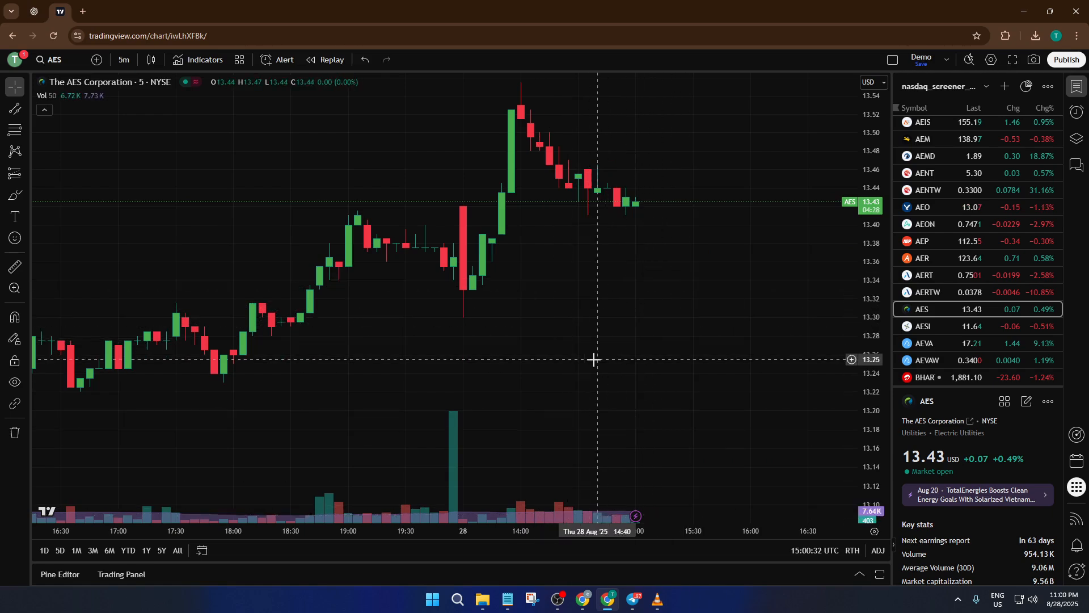
{"action": "scroll", "coordinate": [597, 362], "scroll_direction": "down", "scroll_amount": 2}
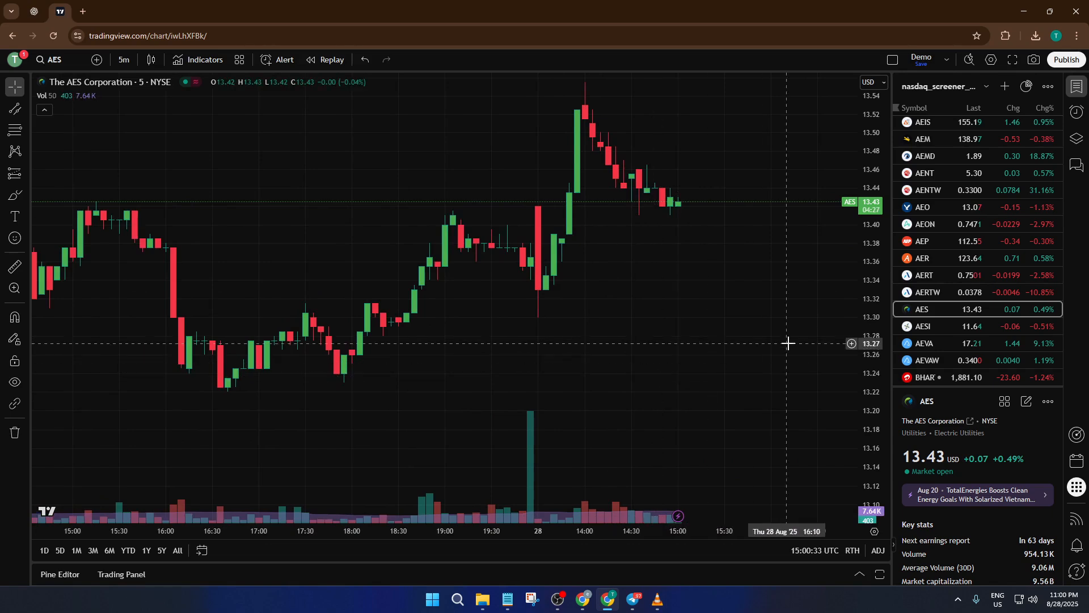